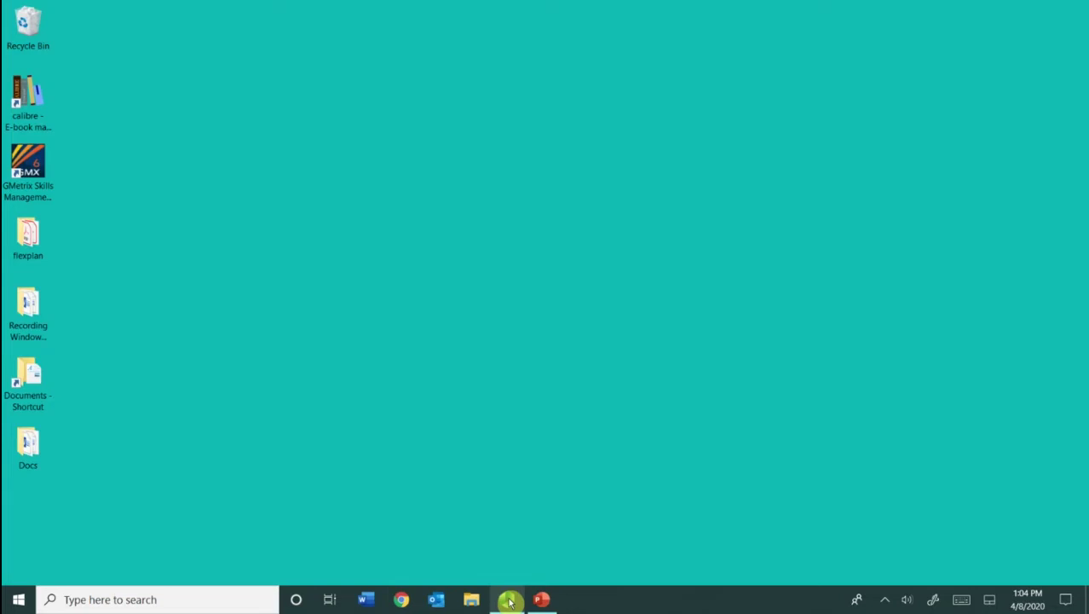
Toggle Task View open and closed three times, ending back on the desktop
click(330, 603)
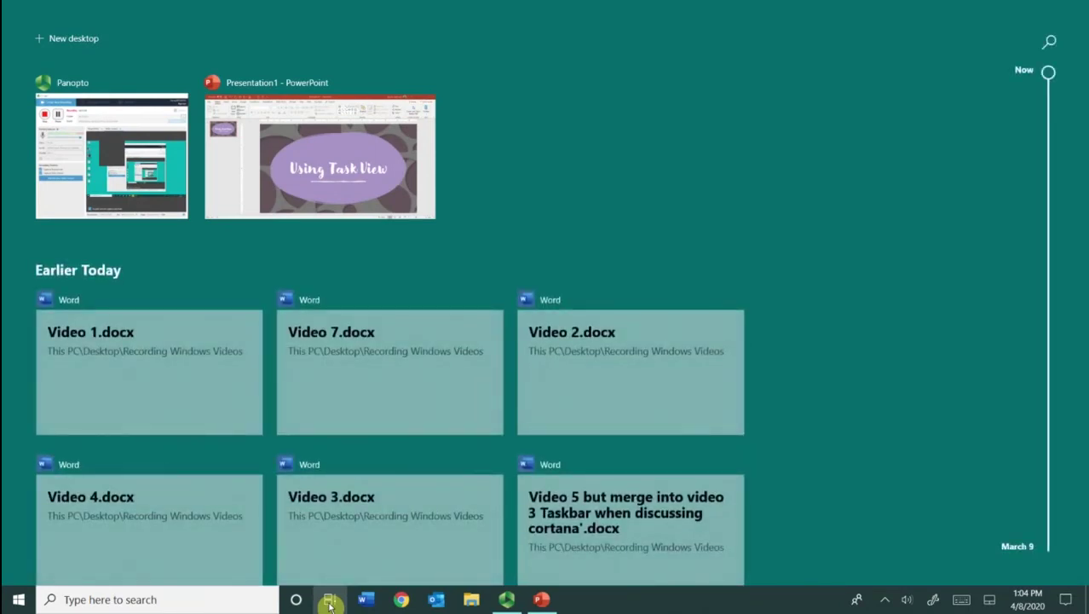
click(330, 602)
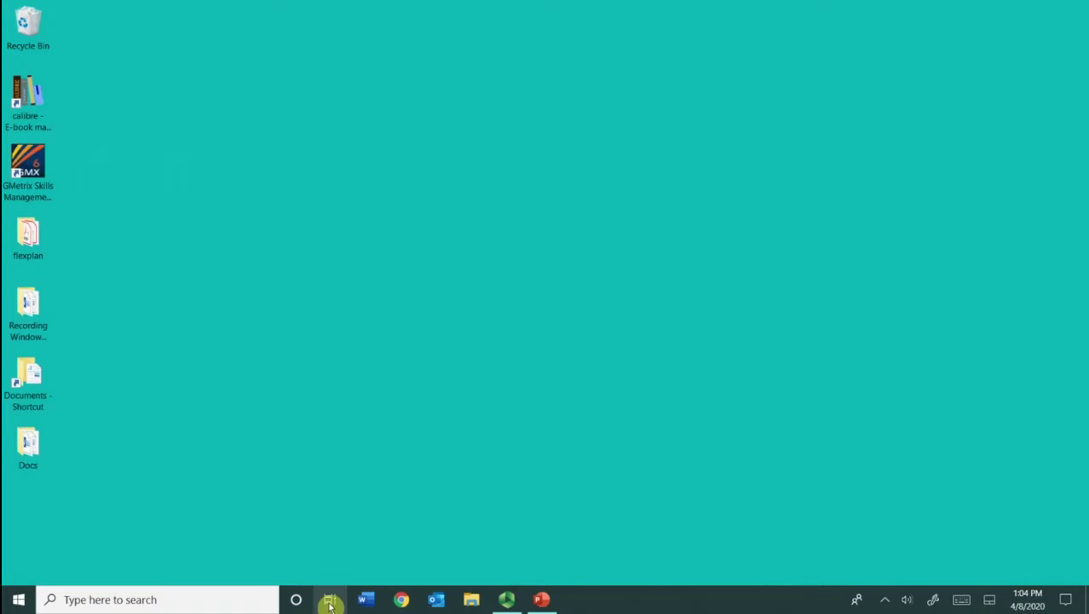
click(329, 602)
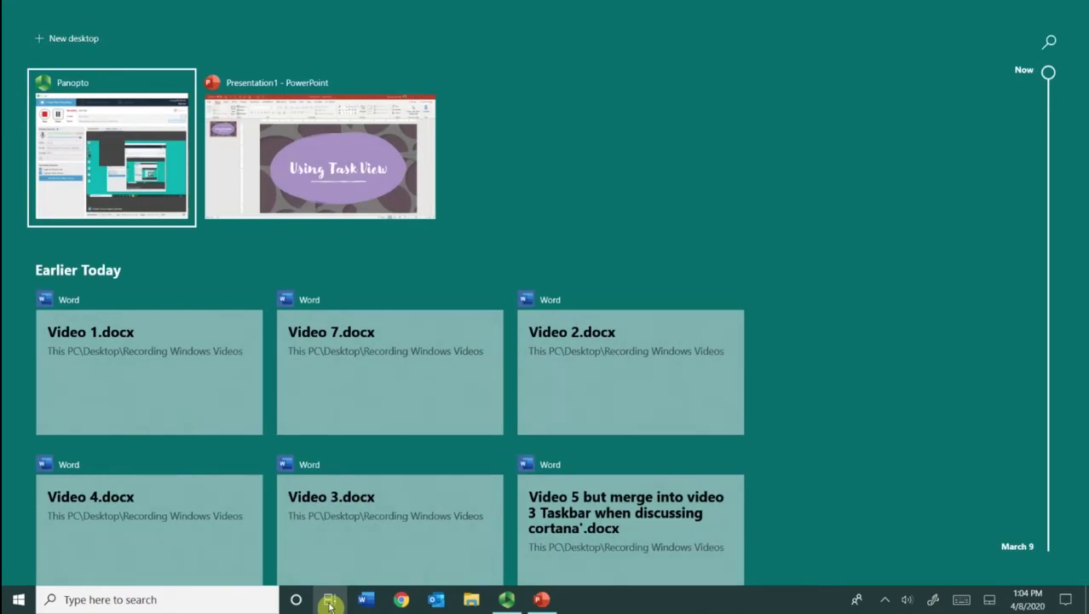
click(330, 603)
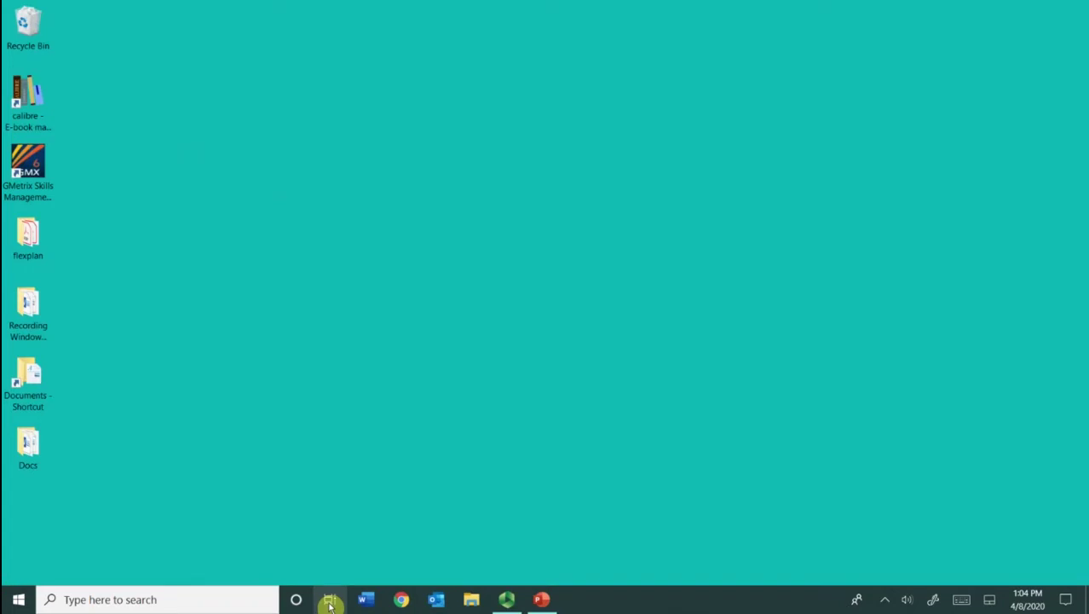
click(329, 603)
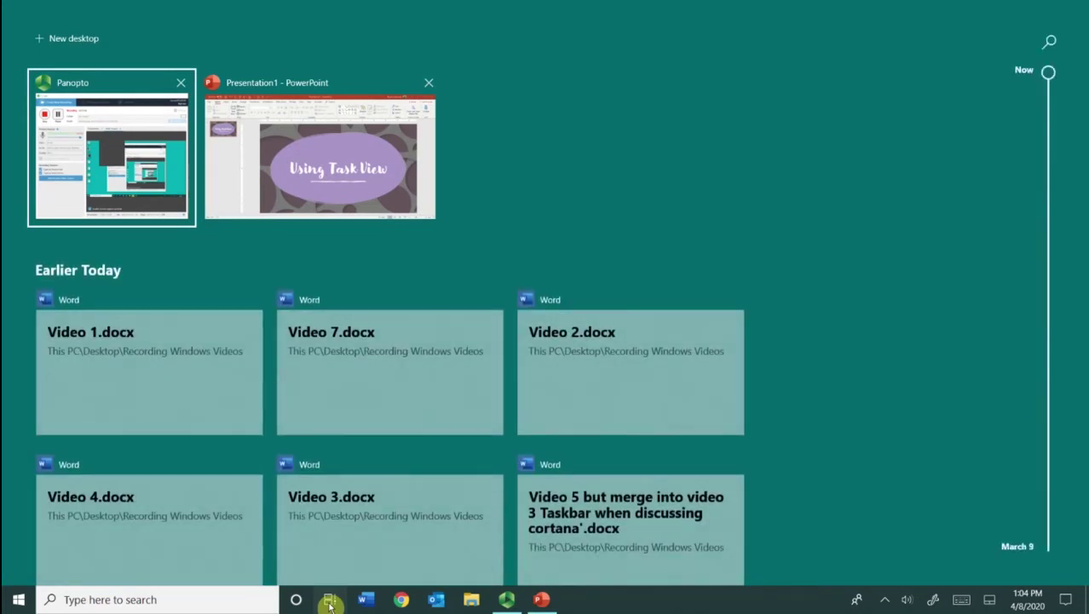
click(329, 602)
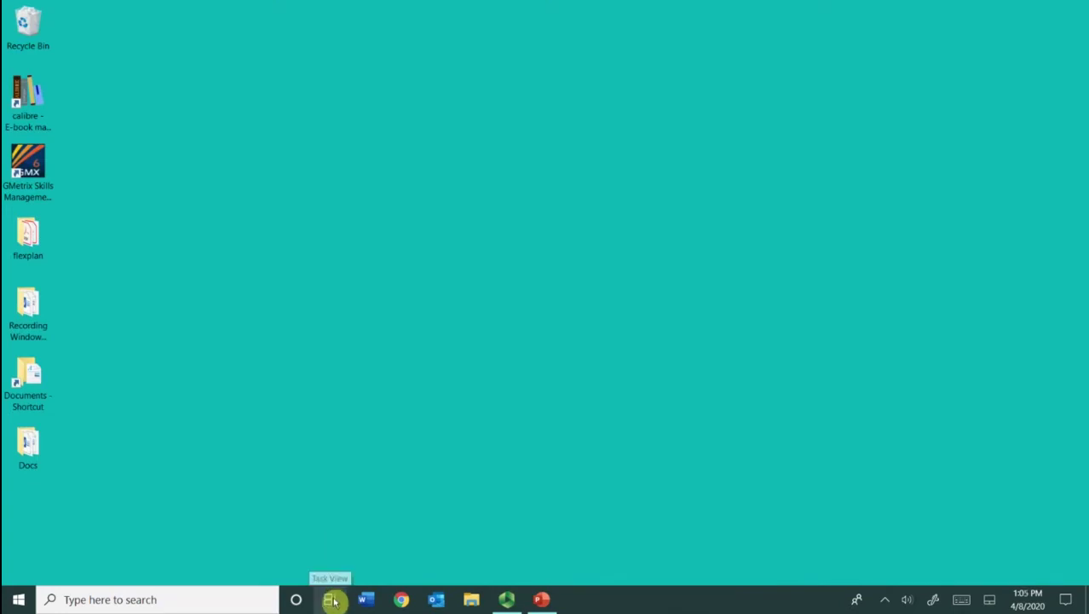
Check the taskbar's Show Task View button option, then reopen Task View showing Panopto and PowerPoint
right_click(648, 603)
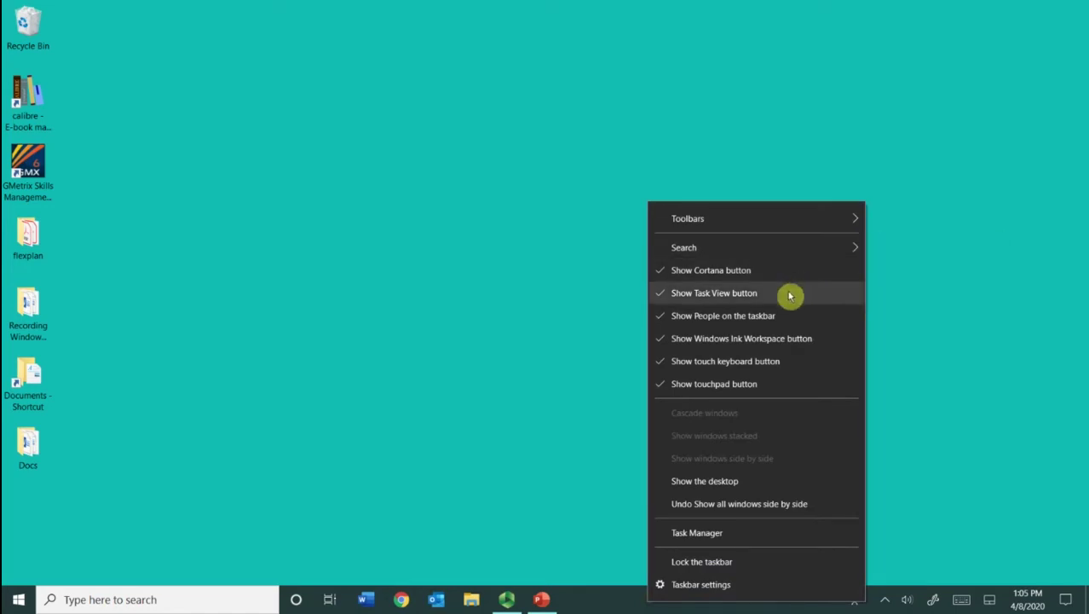
click(418, 292)
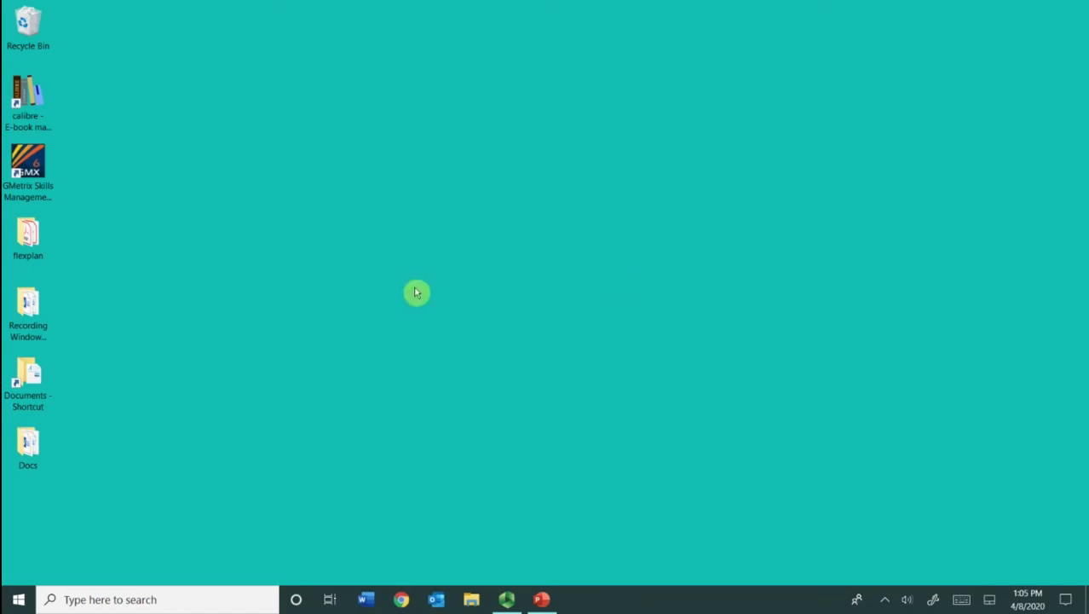
click(331, 600)
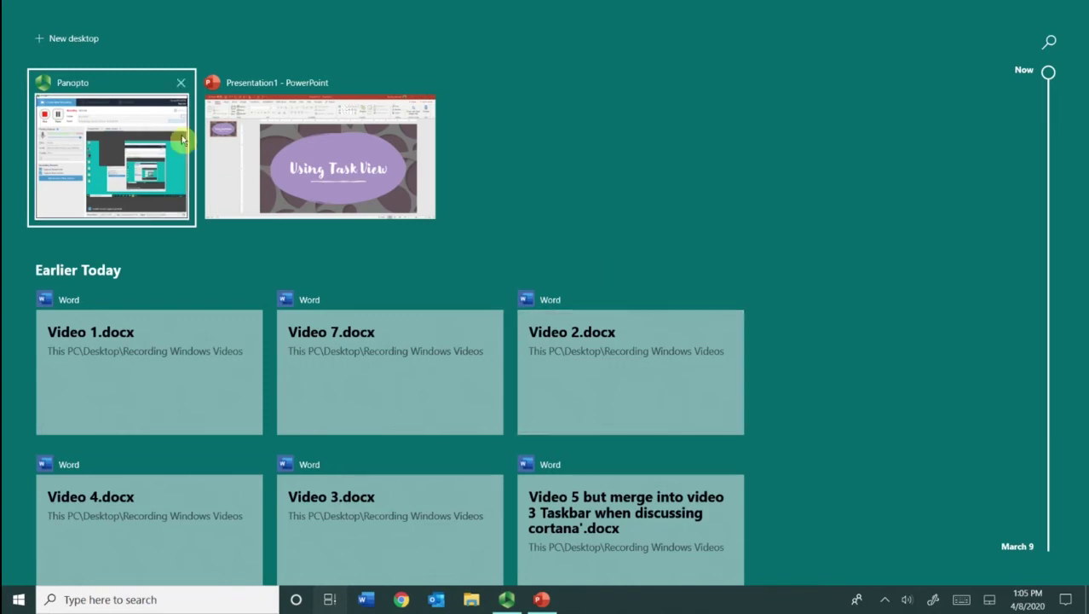
mouse_move(111, 149)
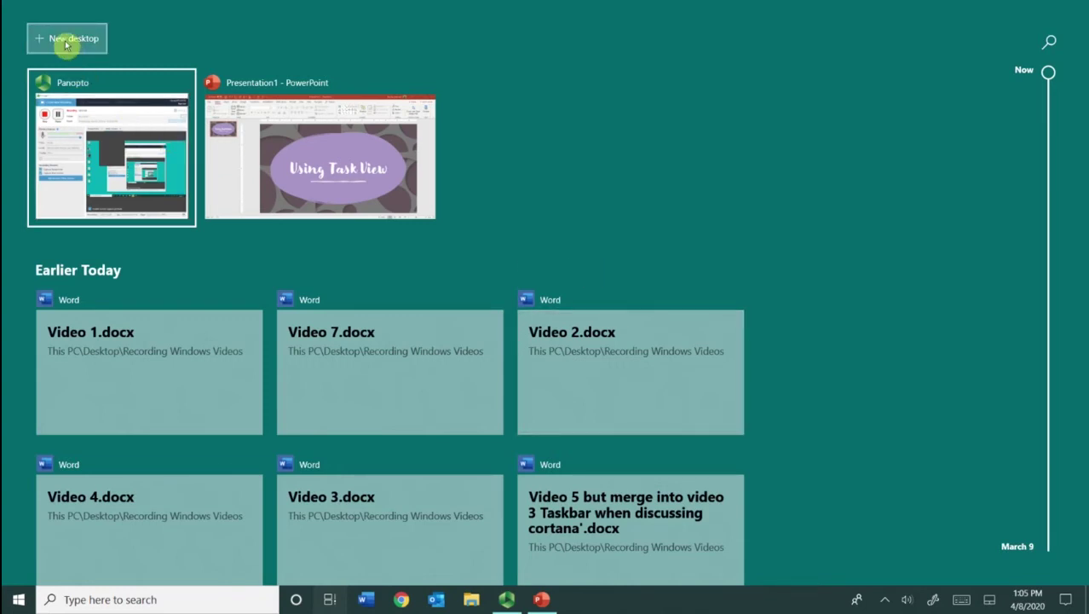
Add a new virtual desktop and switch to the empty Desktop 2
click(66, 42)
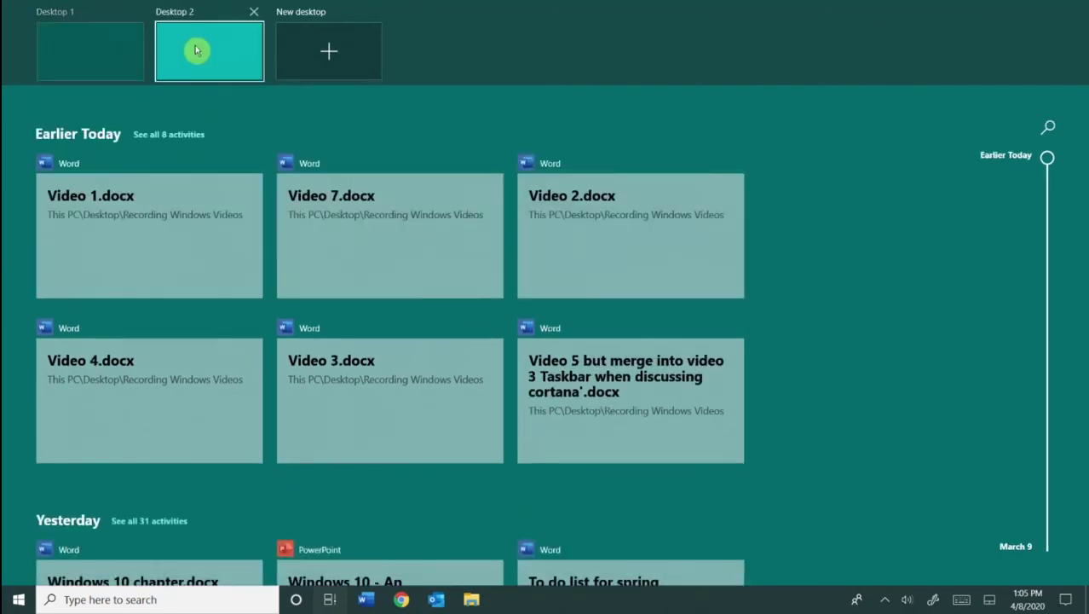
click(196, 49)
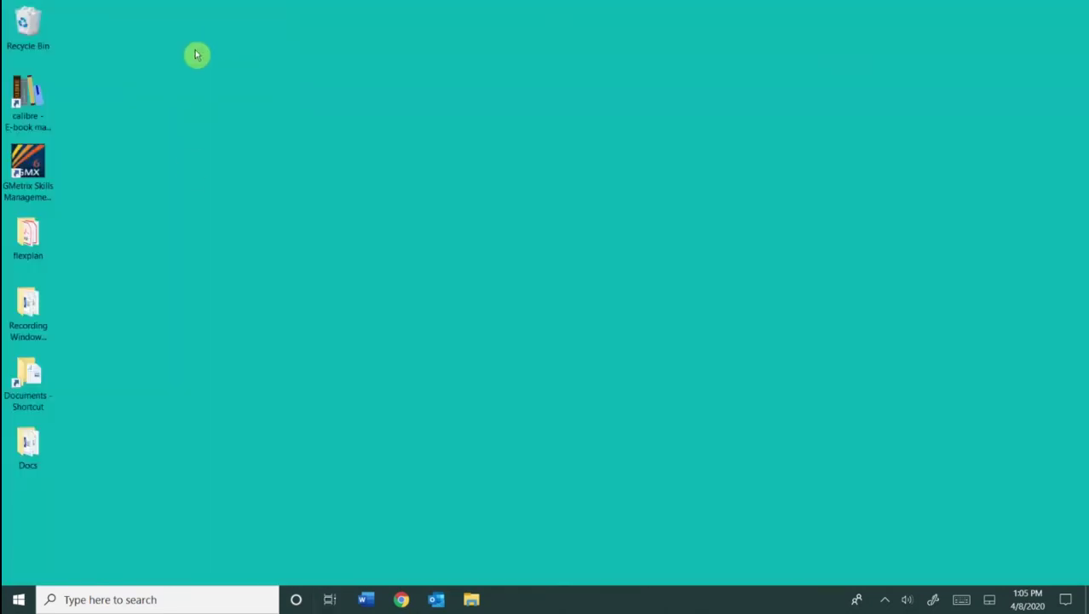
Launch Adobe Bridge 2020 from search on Desktop 2, maximize it, then minimize it
click(162, 601)
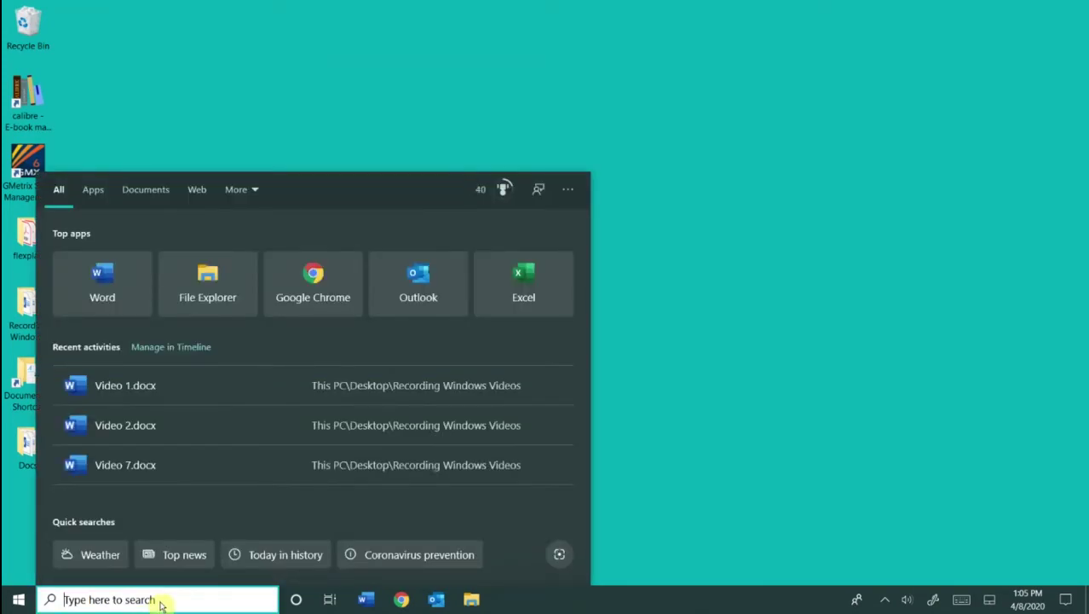
text(bridge)
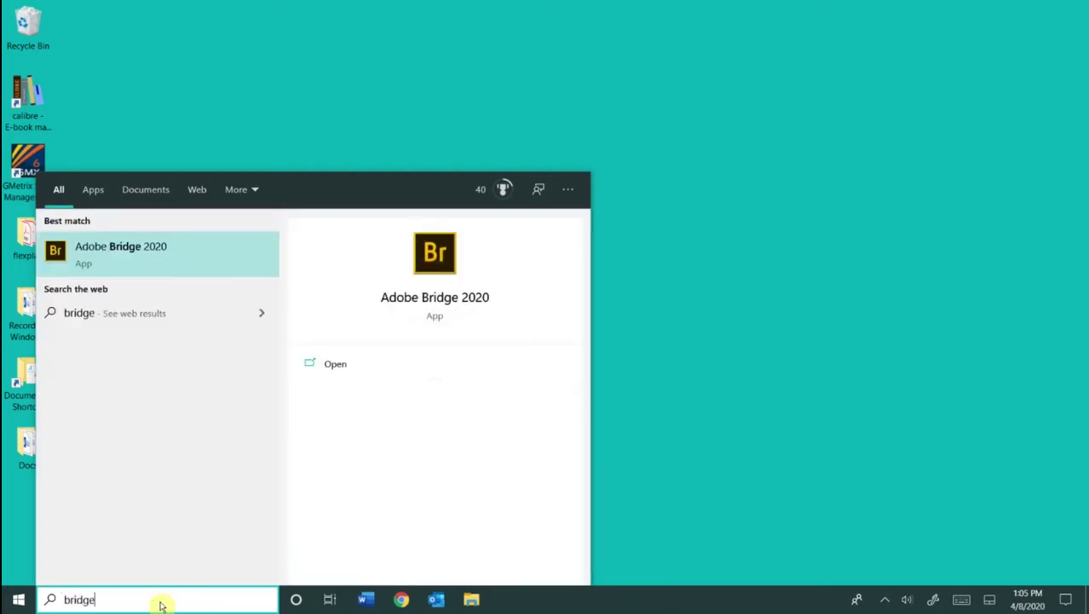
click(143, 260)
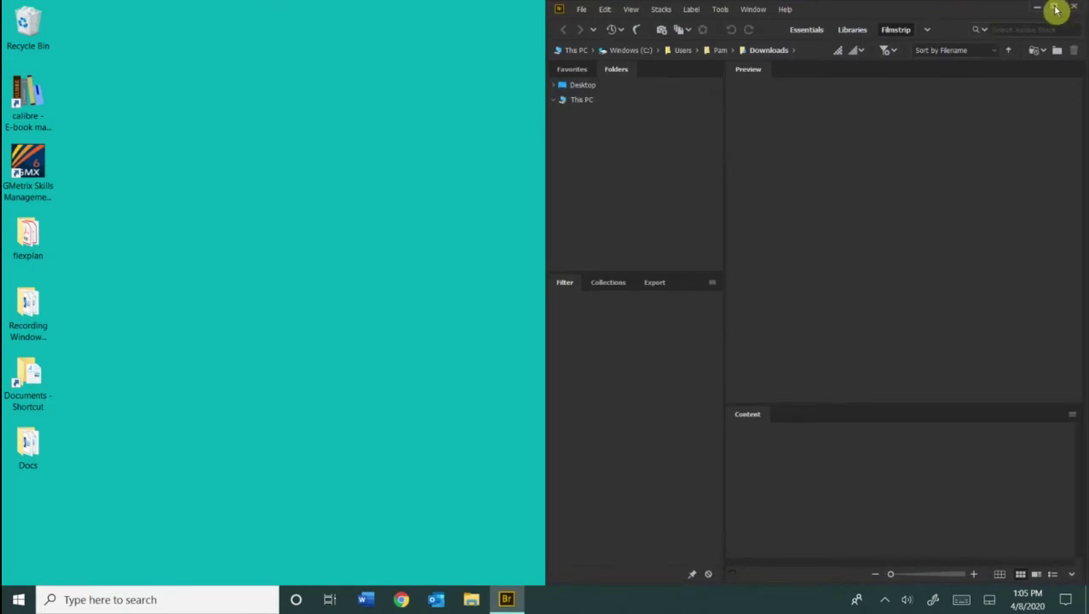
click(1055, 9)
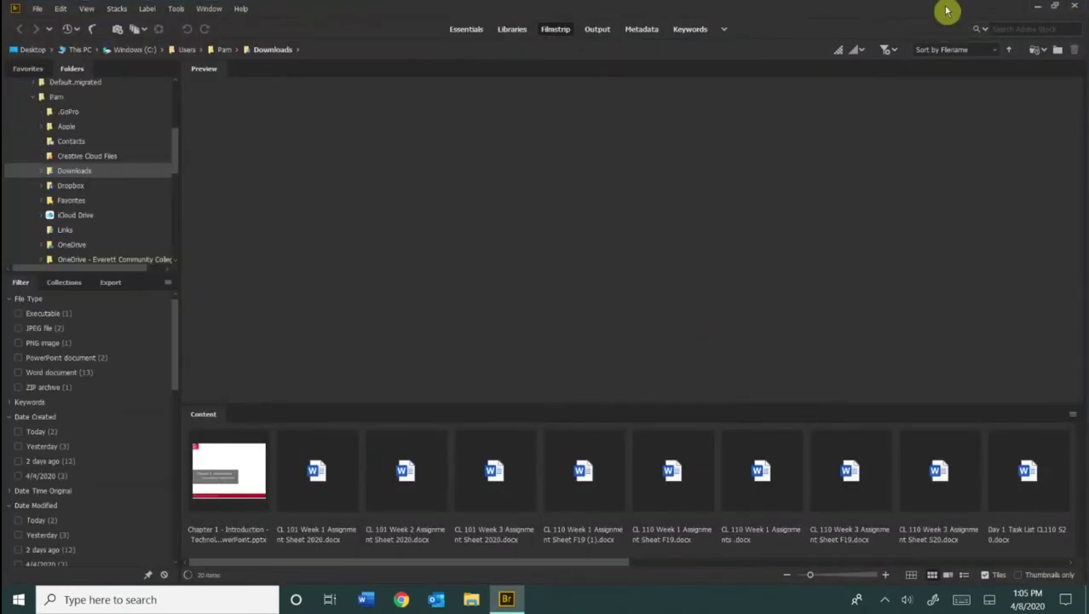
click(1037, 7)
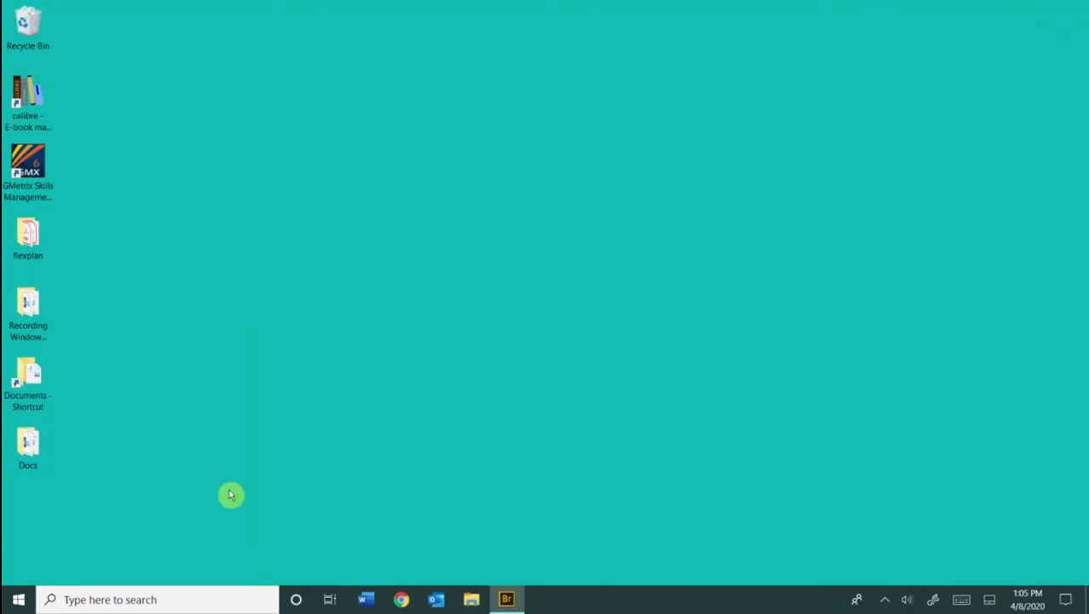
Launch Adobe Photoshop 2020 on Desktop 2 by searching 'photoshop'
click(167, 599)
text(photo)
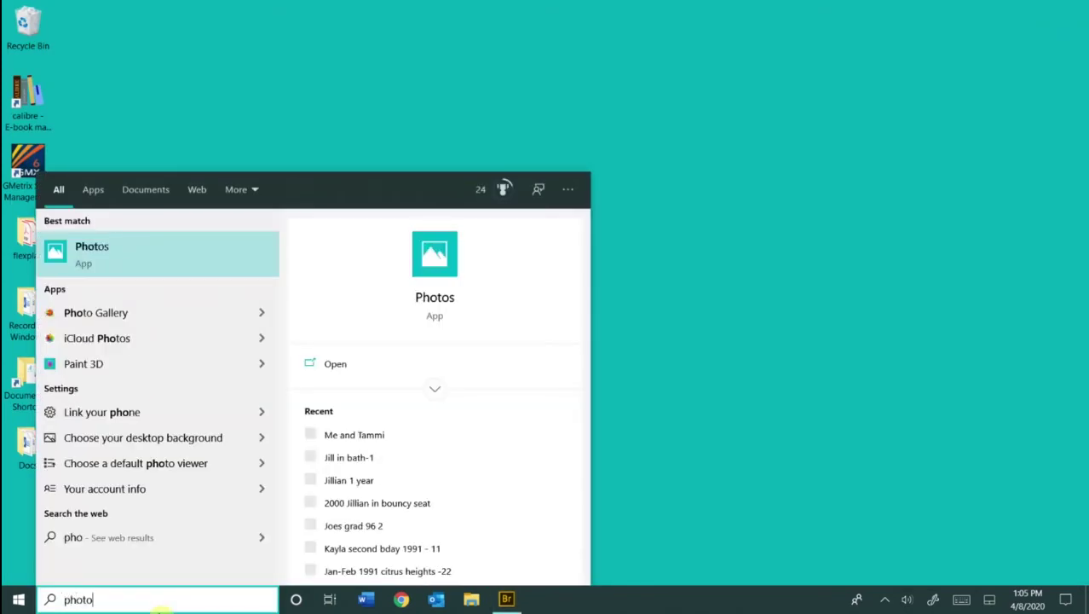
text(shop)
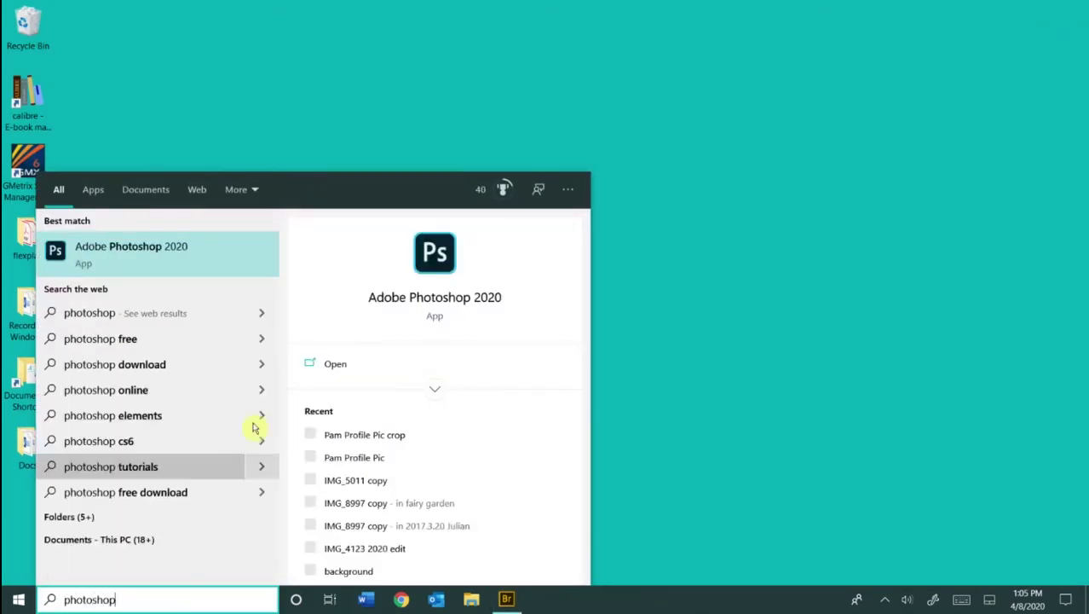
click(157, 254)
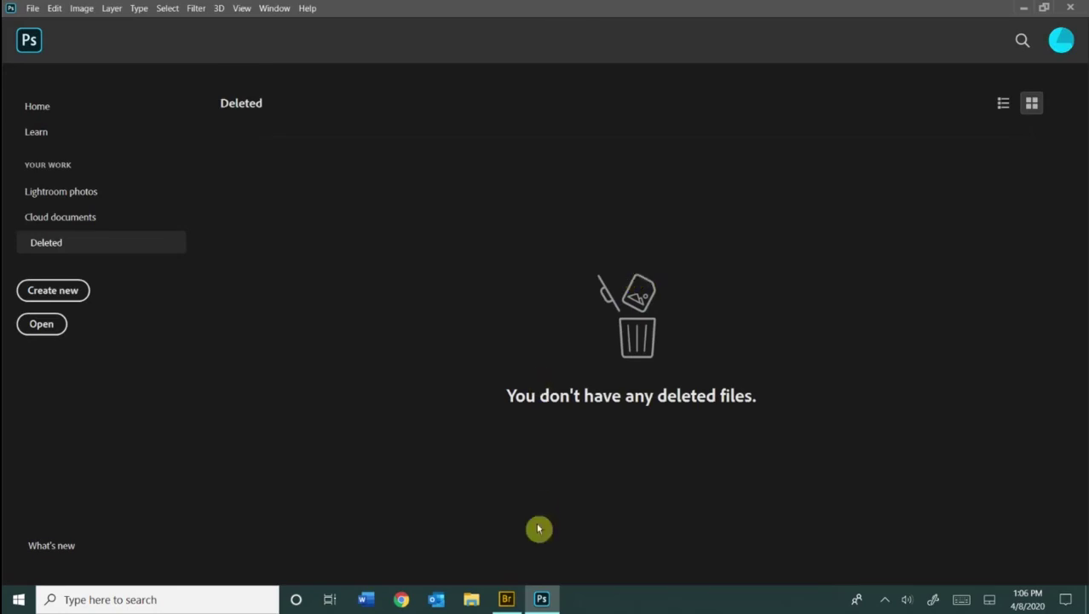
Switch to Desktop 1, then add a third virtual desktop from Task View
click(329, 599)
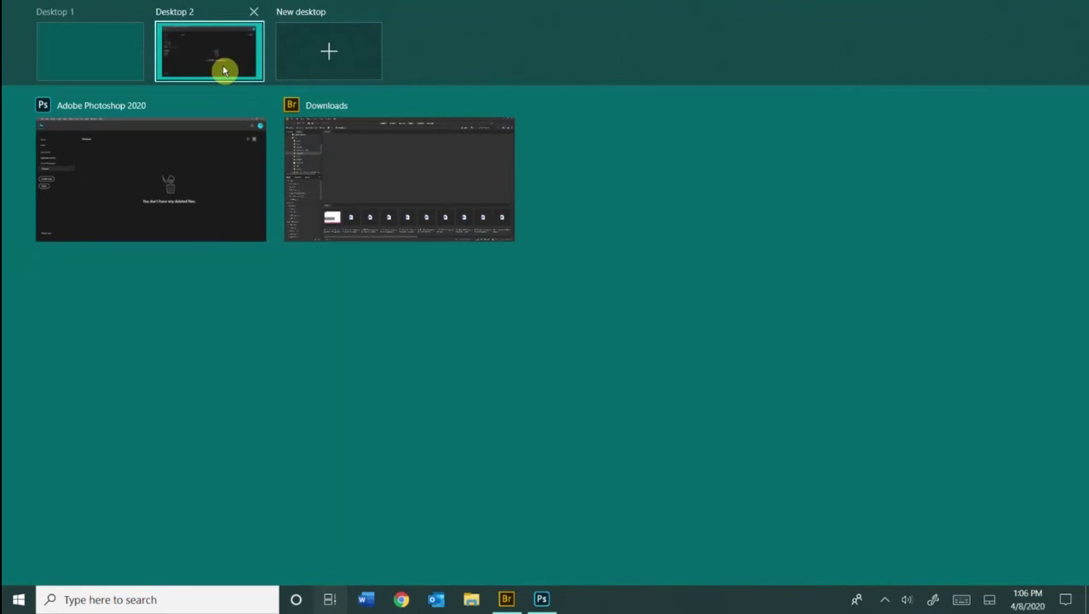
click(97, 50)
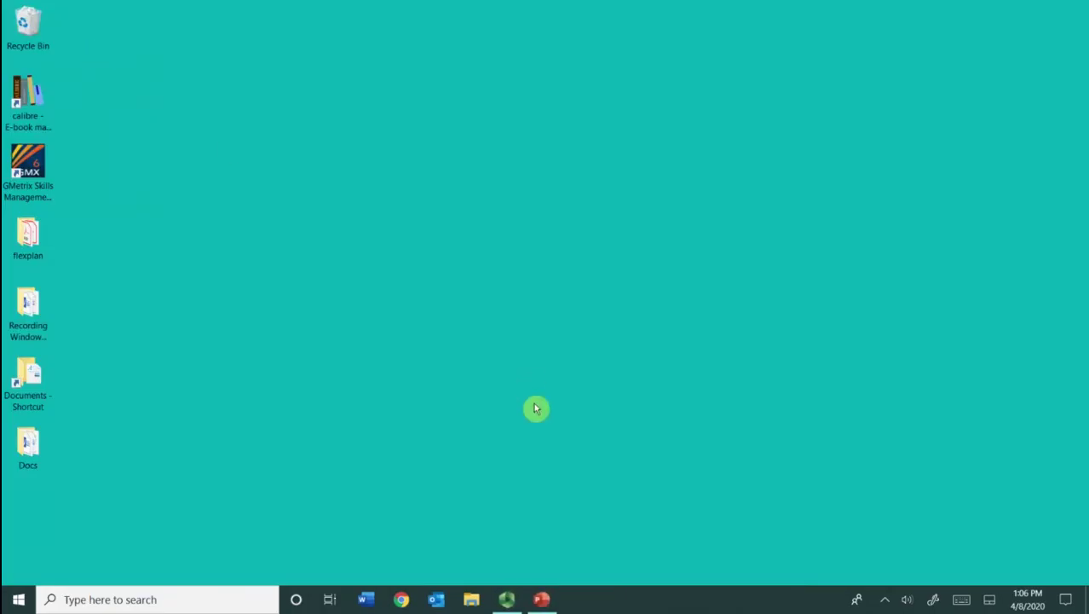
mouse_move(542, 599)
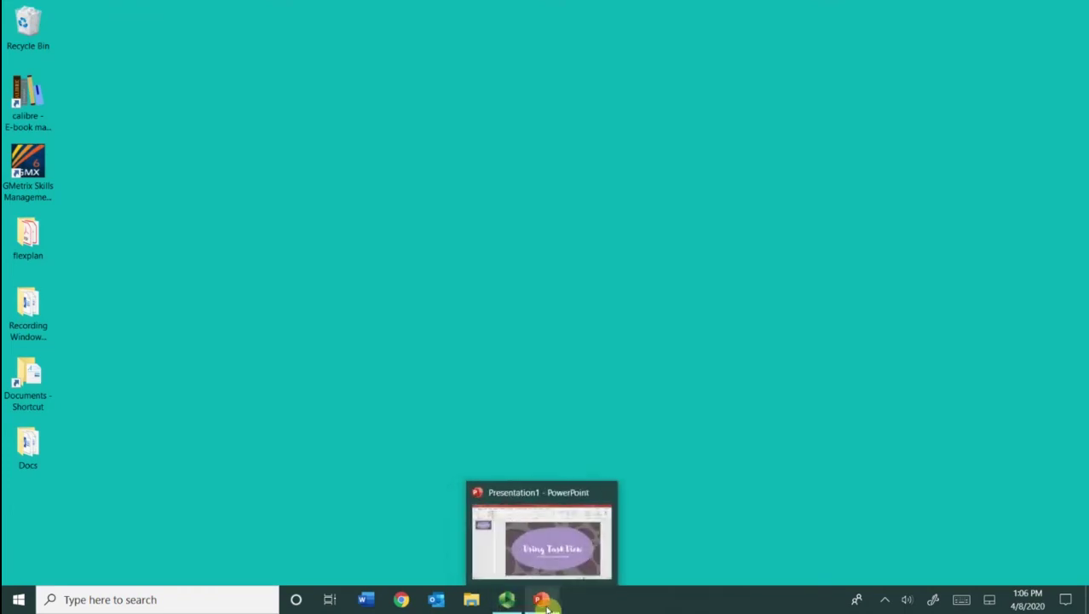
click(333, 599)
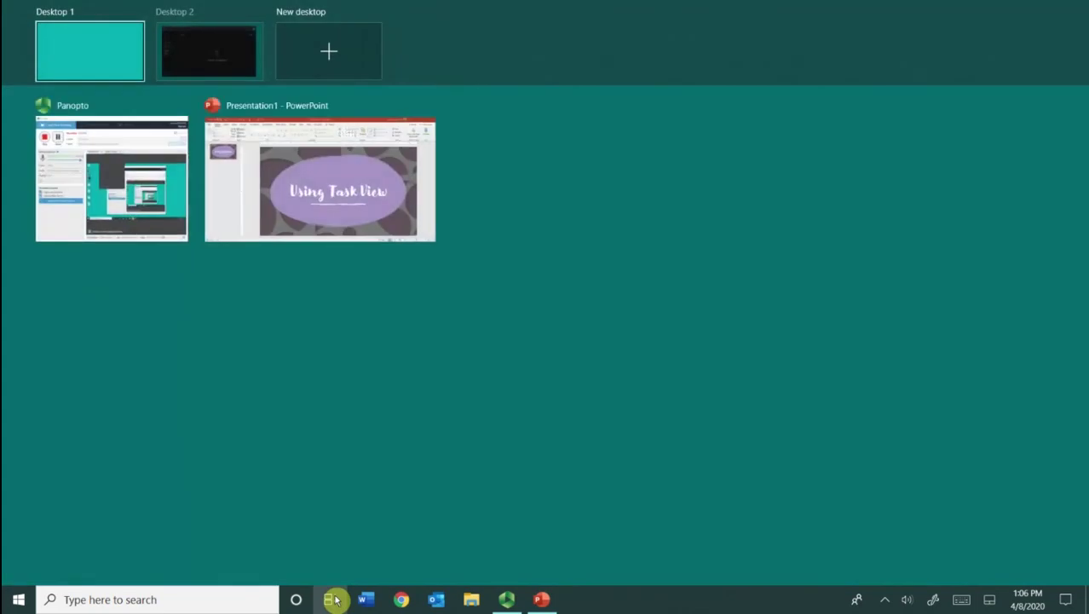
click(328, 56)
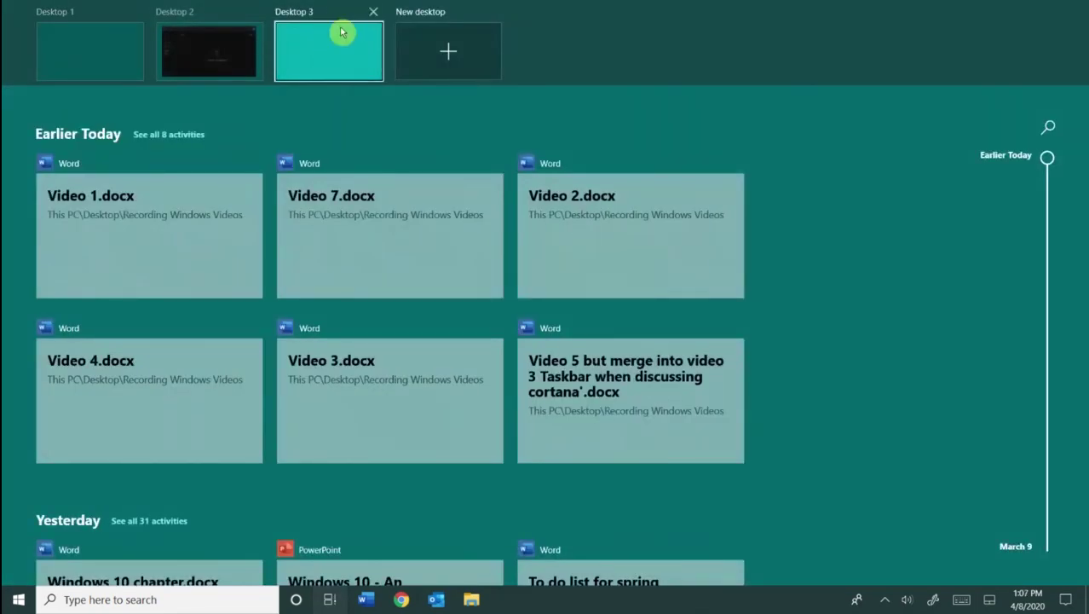
Open Chrome on Desktop 3 and confirm its New Tab window in Task View
click(401, 599)
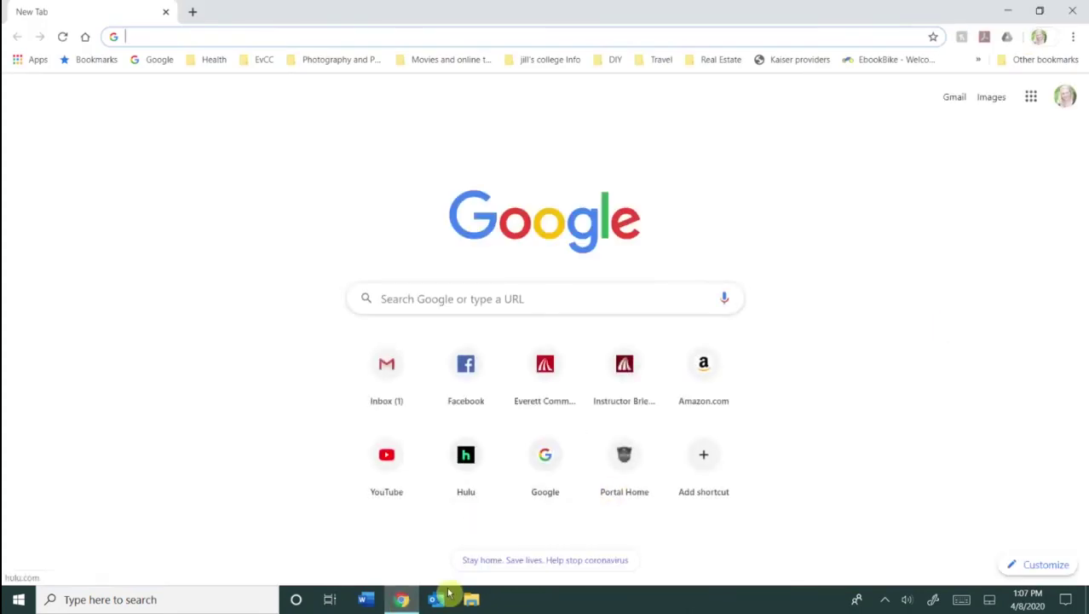
click(339, 600)
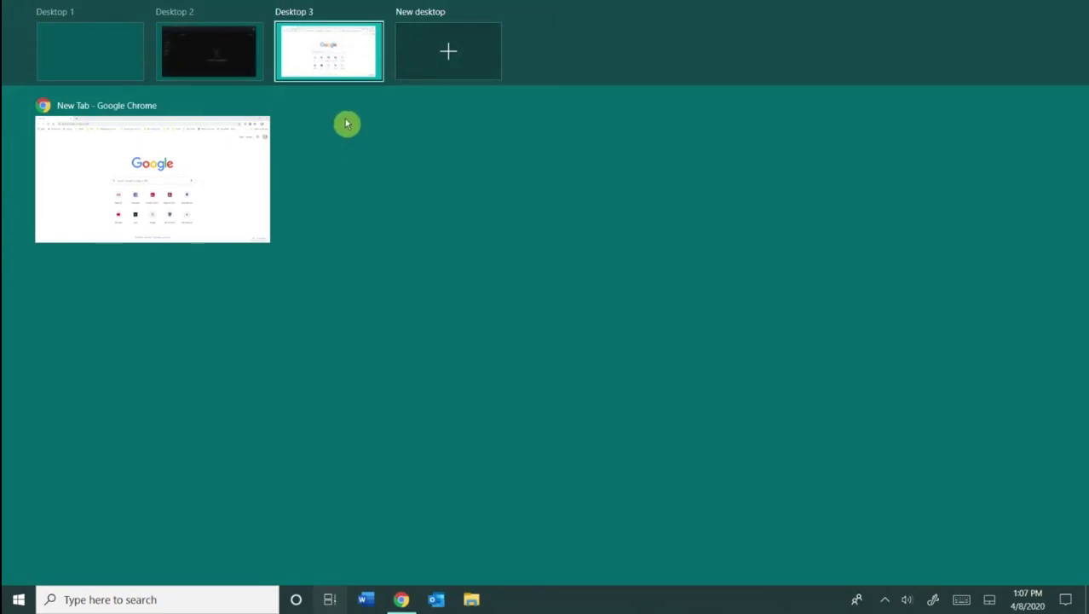
Cycle through Desktop 1, Desktop 2 with Photoshop, and back to Desktop 3 with Chrome
click(78, 71)
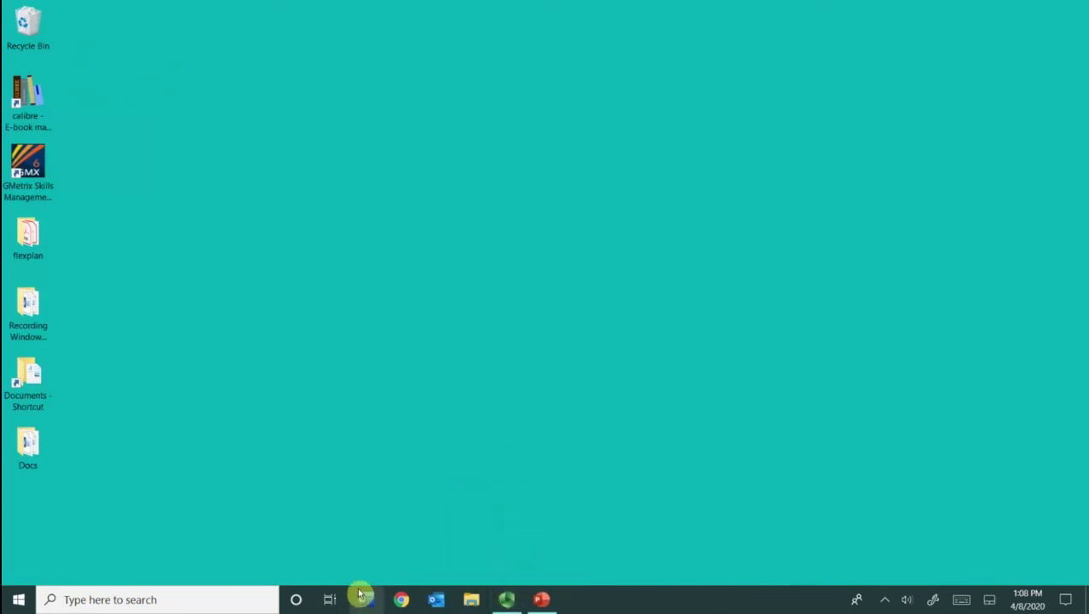
click(333, 602)
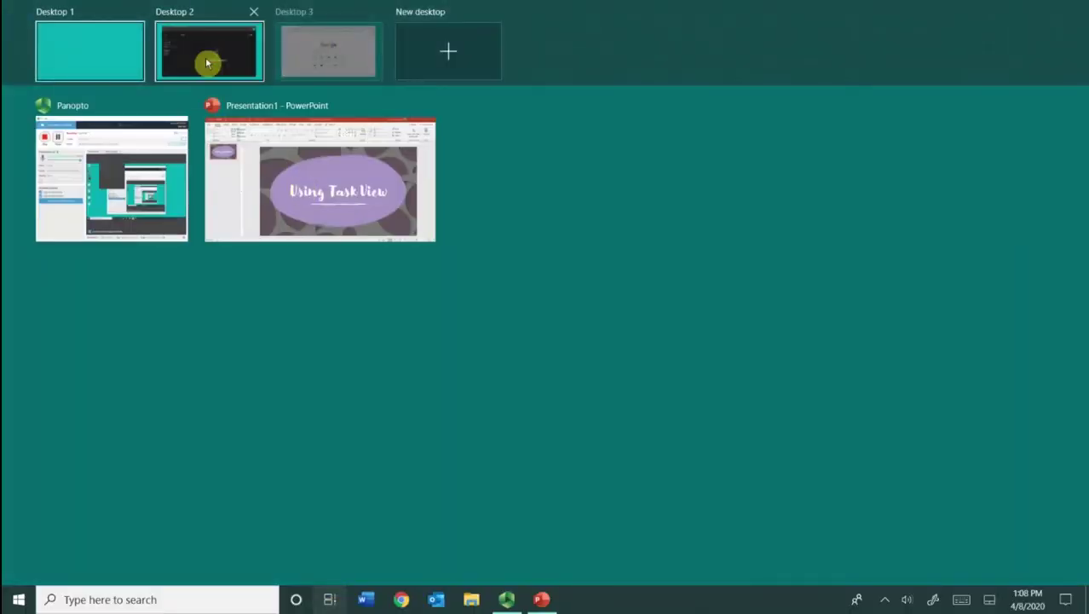
click(204, 62)
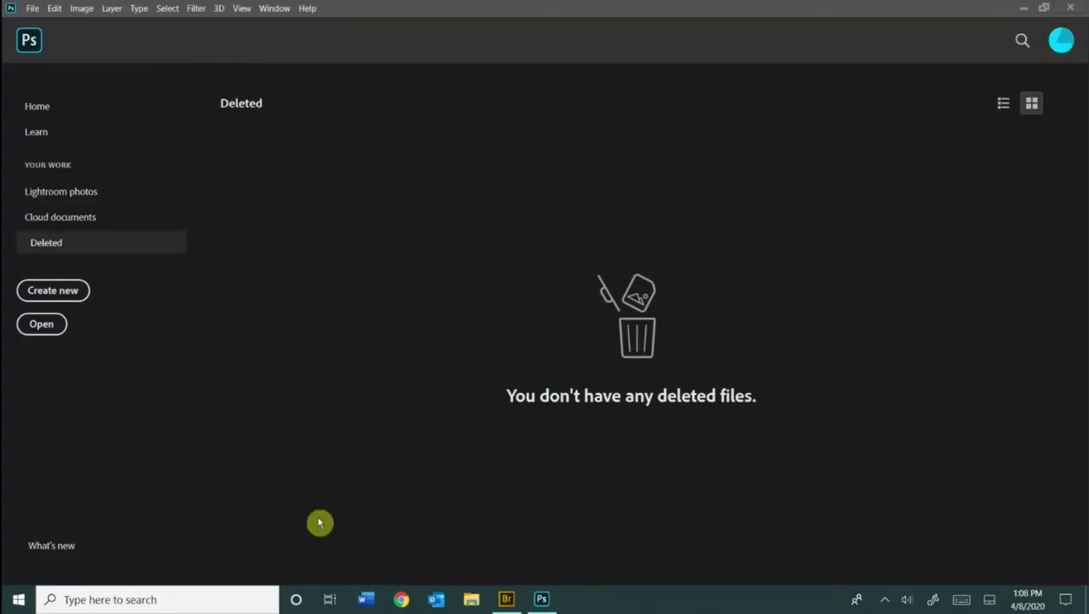
click(329, 602)
mouse_move(329, 52)
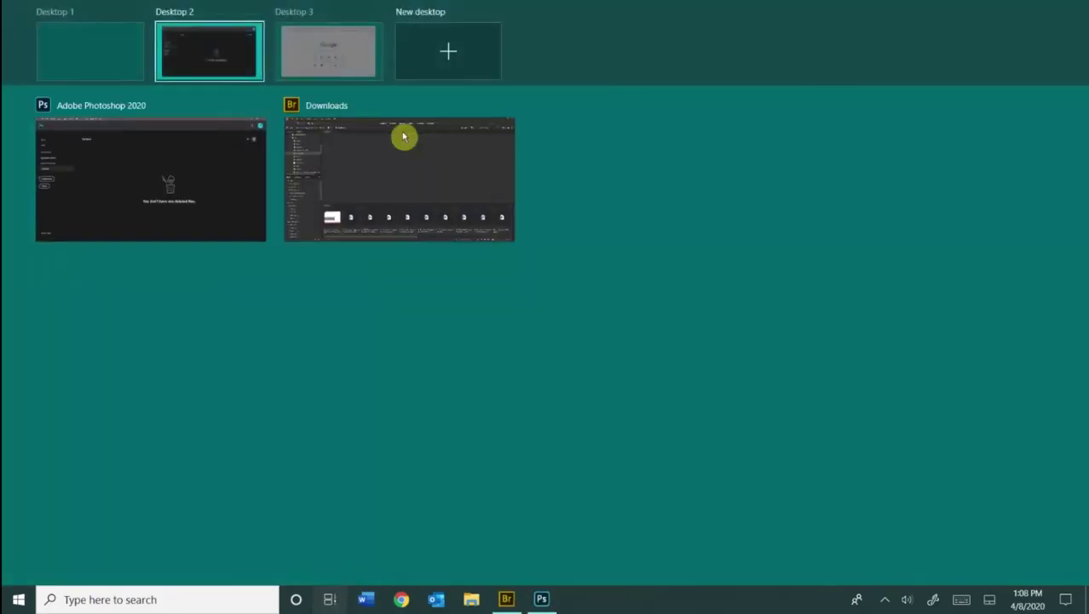
click(337, 65)
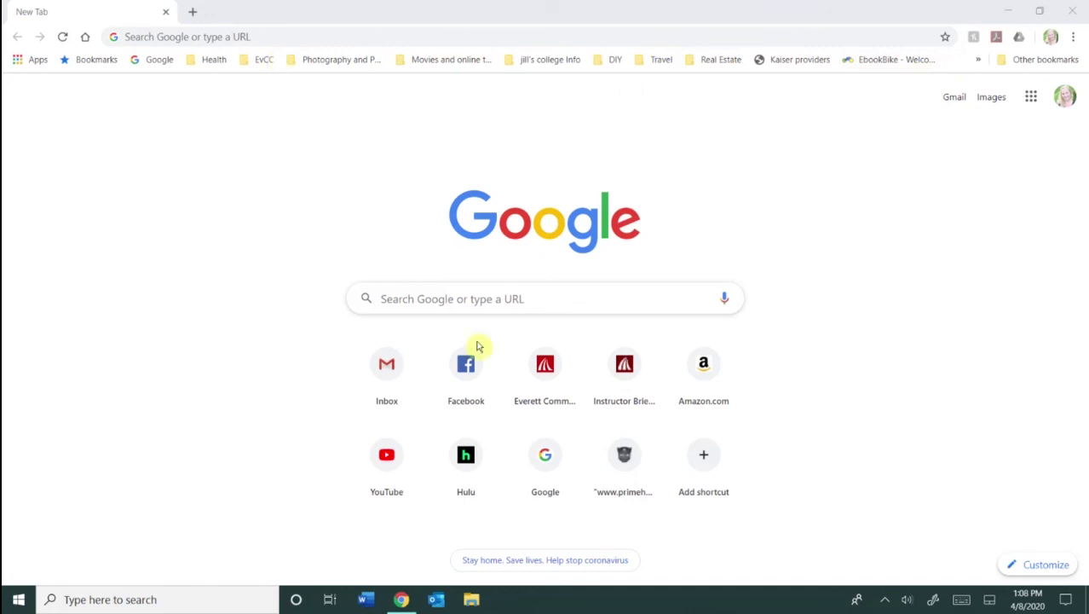
Minimize Chrome and close Desktop 3, moving Chrome onto Desktop 2
click(1008, 24)
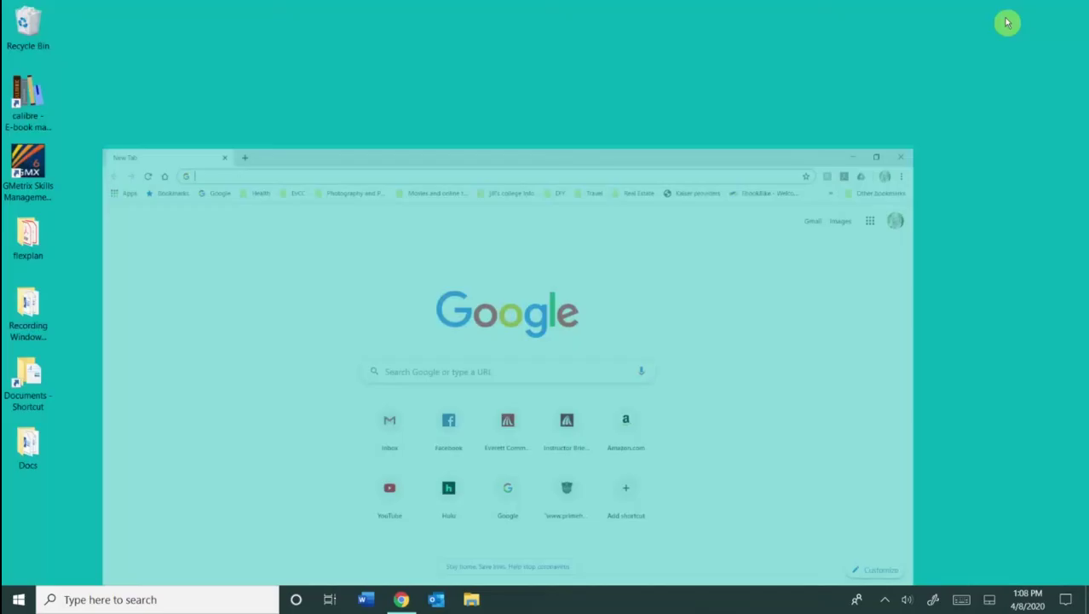
click(328, 599)
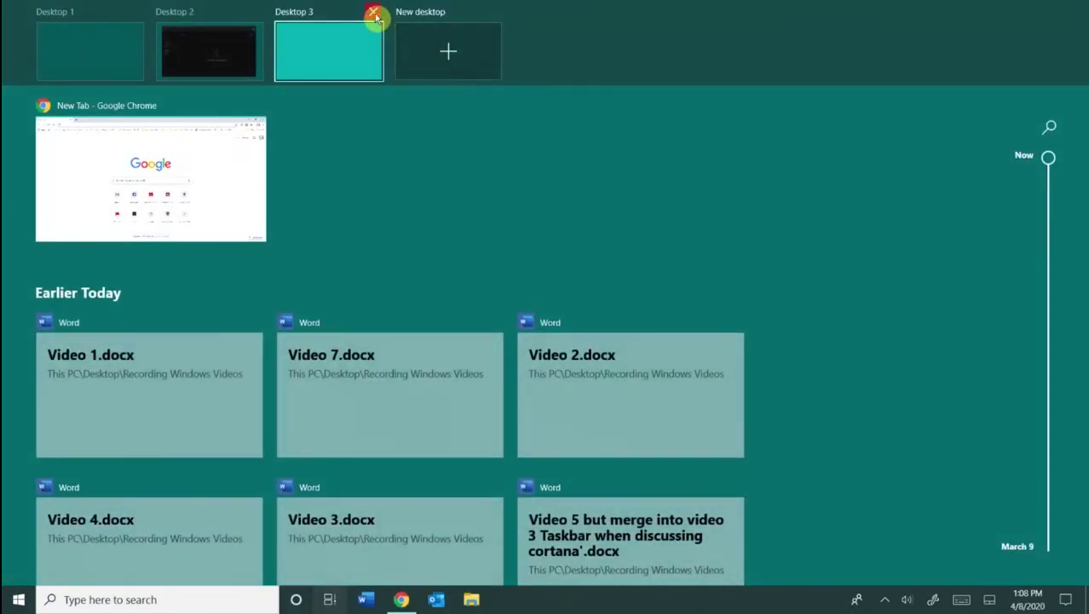
click(374, 13)
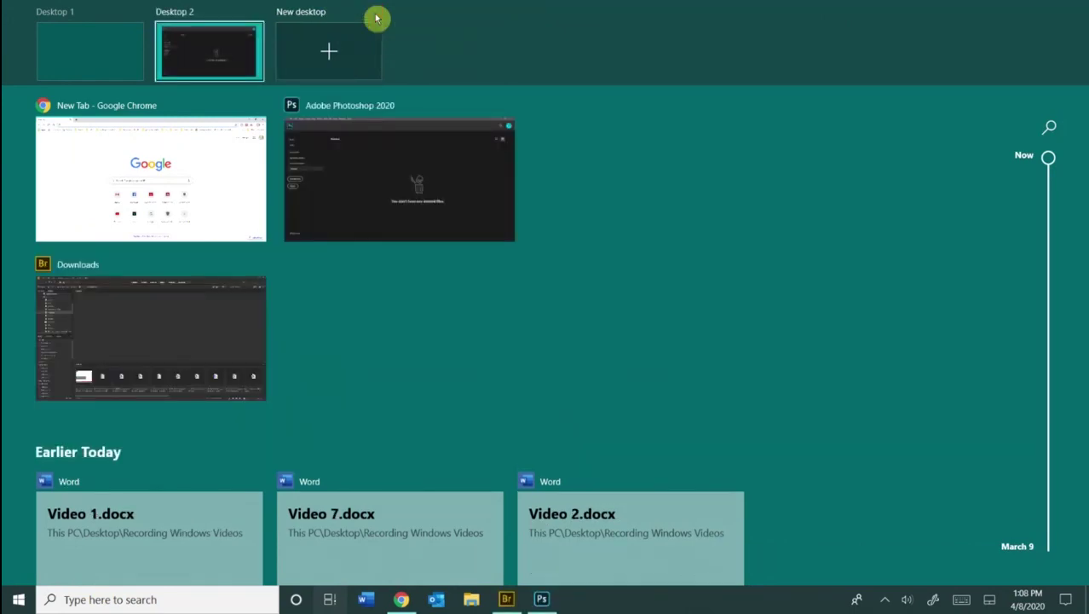